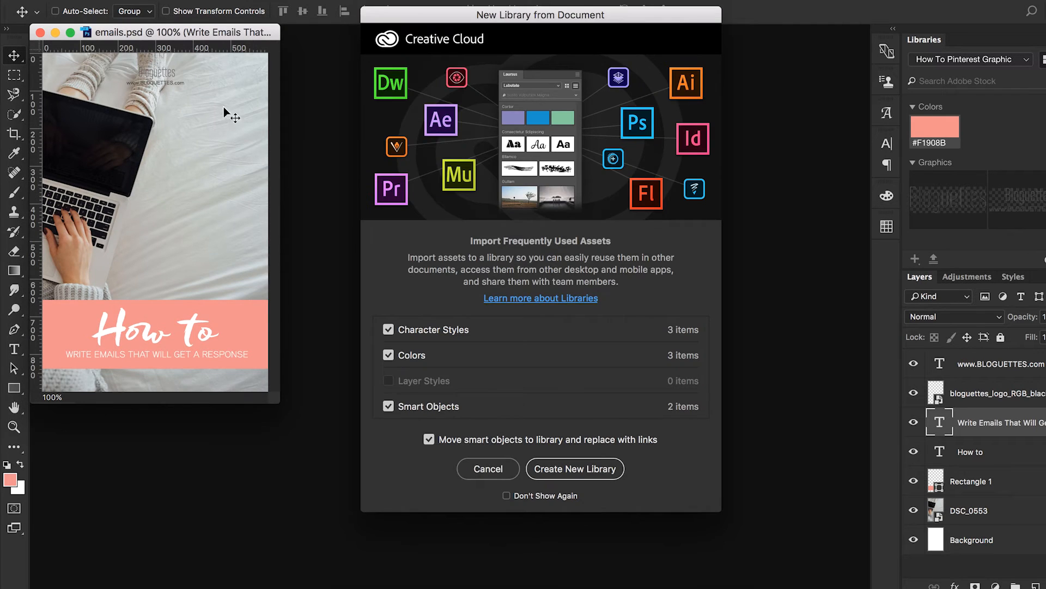
Step: Decline building a library from the emails.psd document's assets
{"action": "left_click", "coordinate": [488, 469]}
Step: Dock the emails document as a full tab and bring up the Libraries panel options
{"action": "left_click_drag", "start_coordinate": [201, 33], "coordinate": [341, 32]}
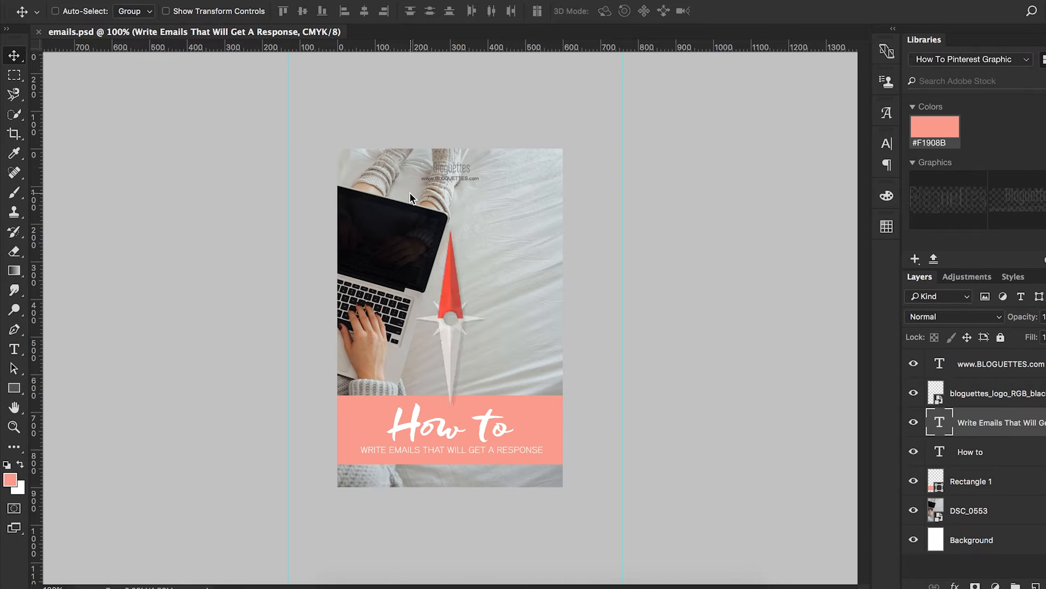
{"action": "scroll", "coordinate": [410, 197], "scroll_direction": "up", "scroll_amount": 2}
{"action": "scroll", "coordinate": [411, 198], "scroll_direction": "up", "scroll_amount": 2}
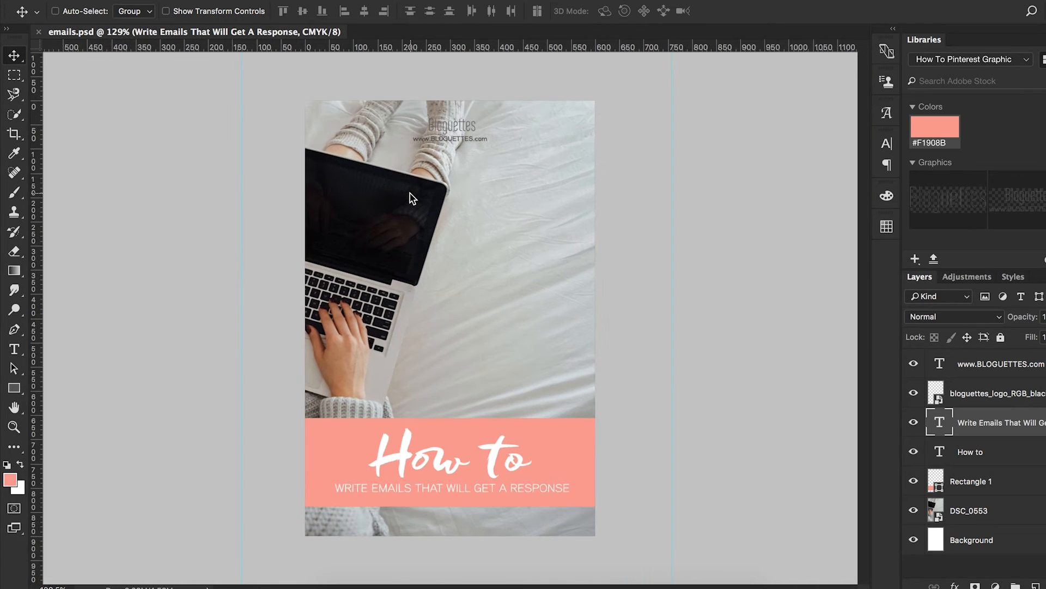
{"action": "scroll", "coordinate": [411, 198], "scroll_direction": "up", "scroll_amount": 2}
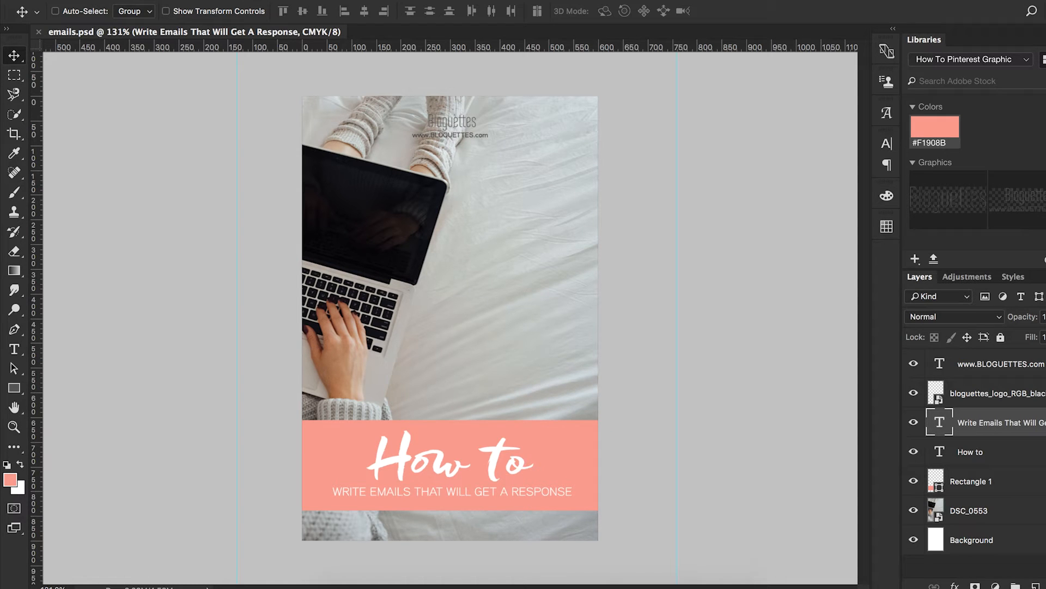
{"action": "left_click", "coordinate": [1039, 40]}
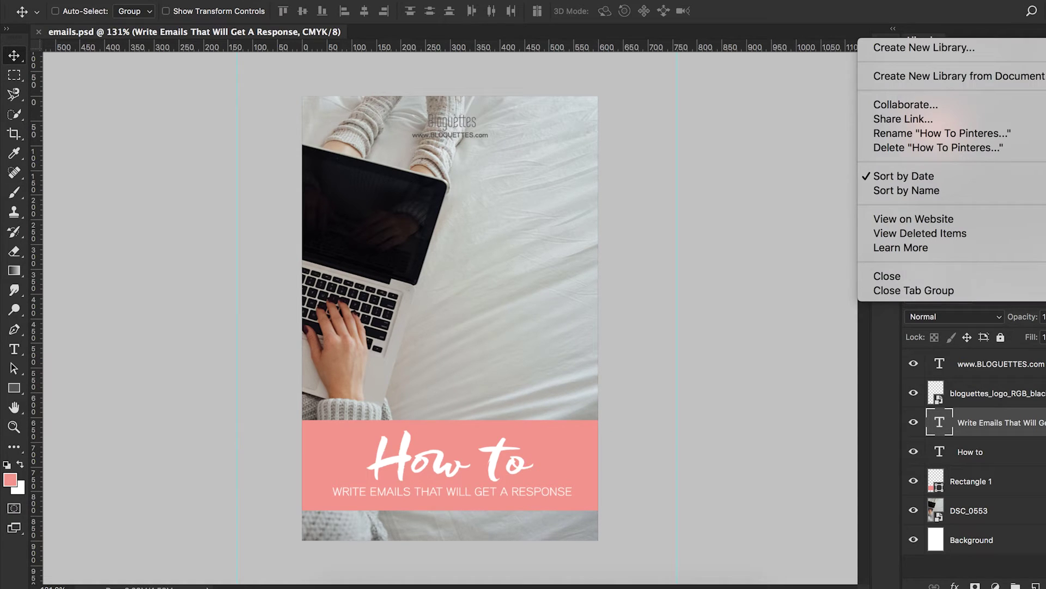
Step: Create a new library named How To Pinterest Graphic and begin adding the text layer's styles
{"action": "left_click", "coordinate": [908, 48]}
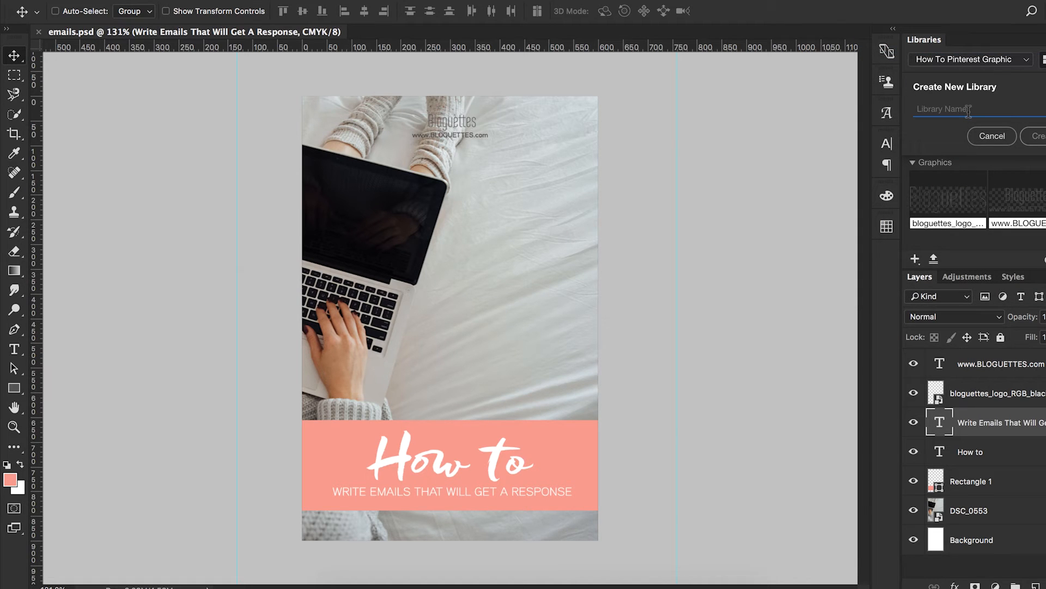
{"action": "type", "text": "How To Pinterest Graphic"}
{"action": "key", "text": "Return"}
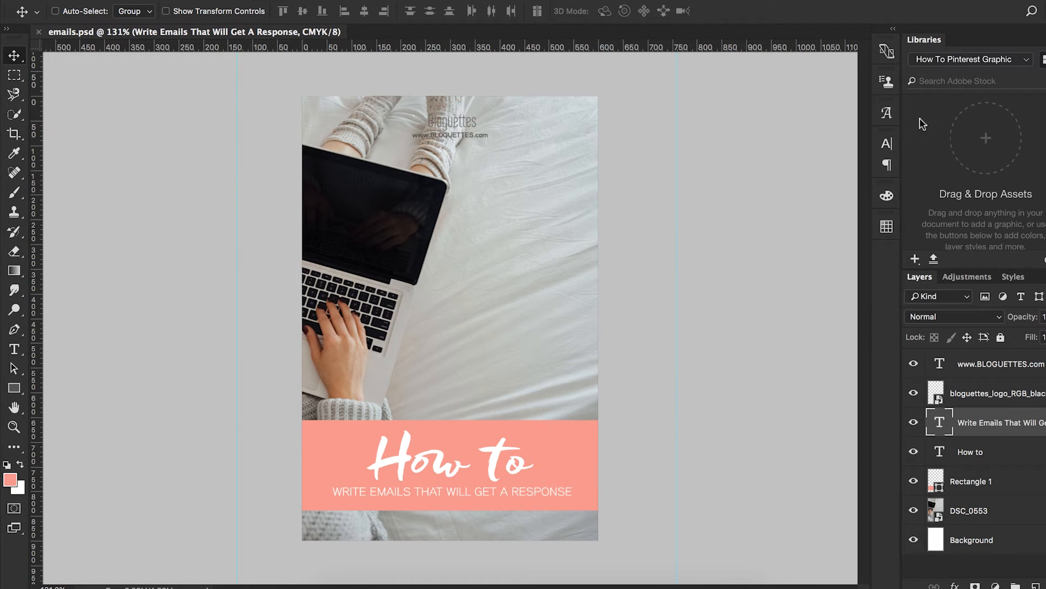
{"action": "left_click", "coordinate": [917, 261]}
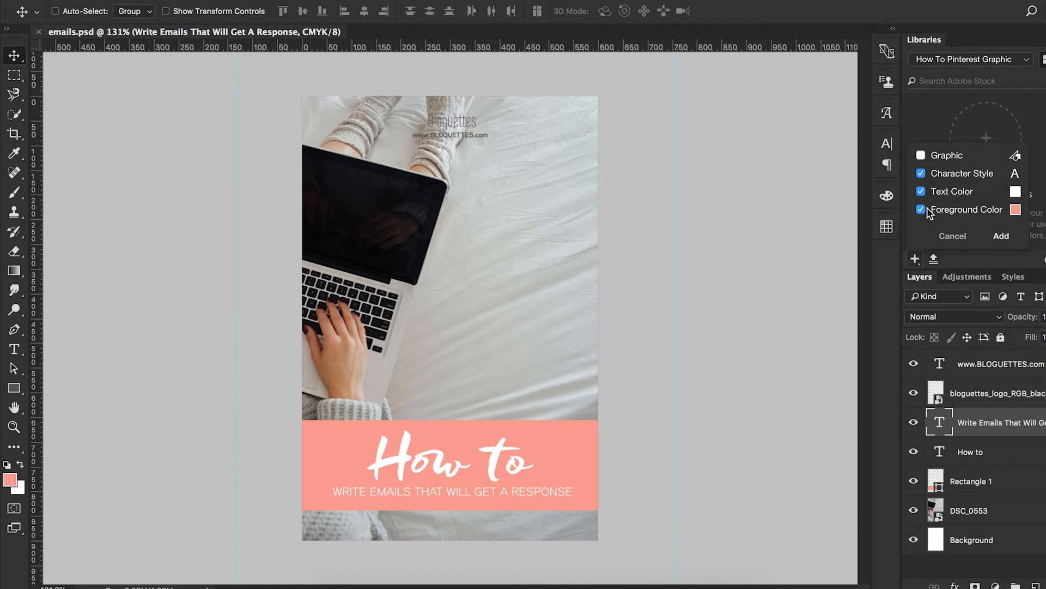
Step: Add the AauxLight character style and colors, delete the white #FFFFFF swatch, then select the website text layer
{"action": "left_click", "coordinate": [1002, 237]}
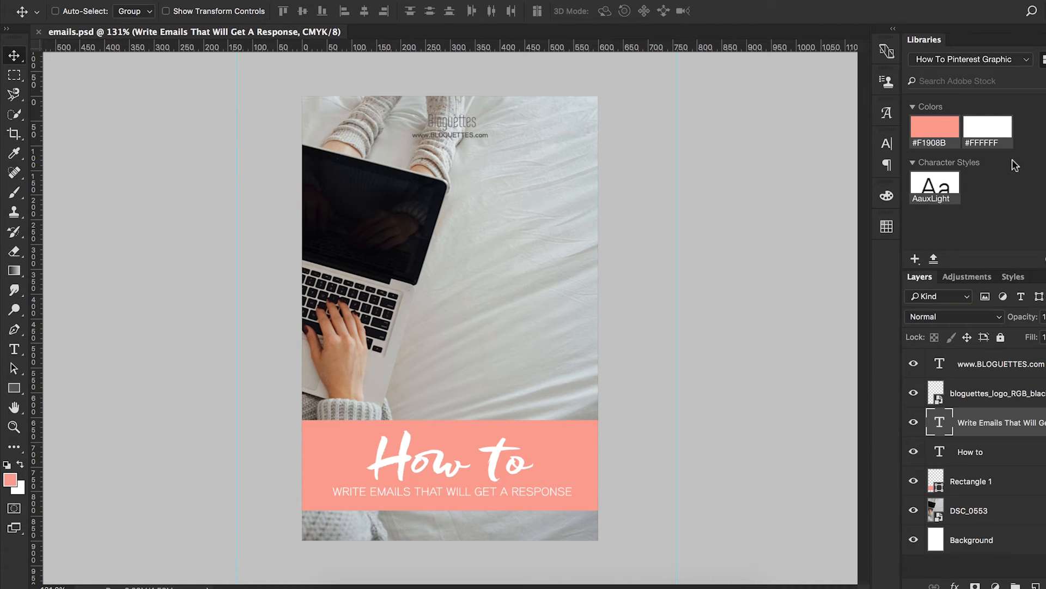
{"action": "left_click", "coordinate": [995, 131]}
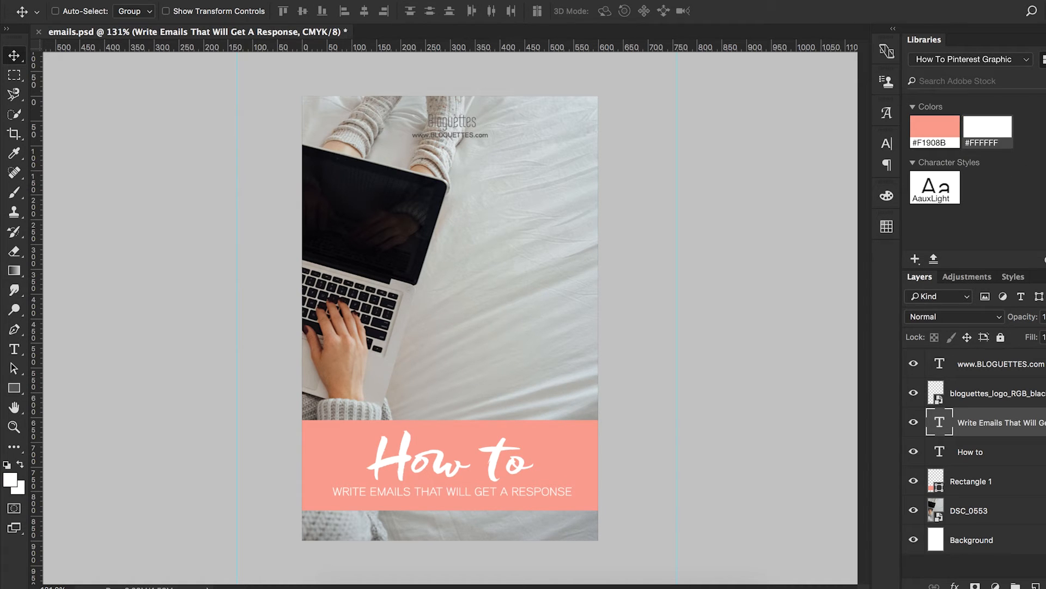
{"action": "key", "text": "Delete"}
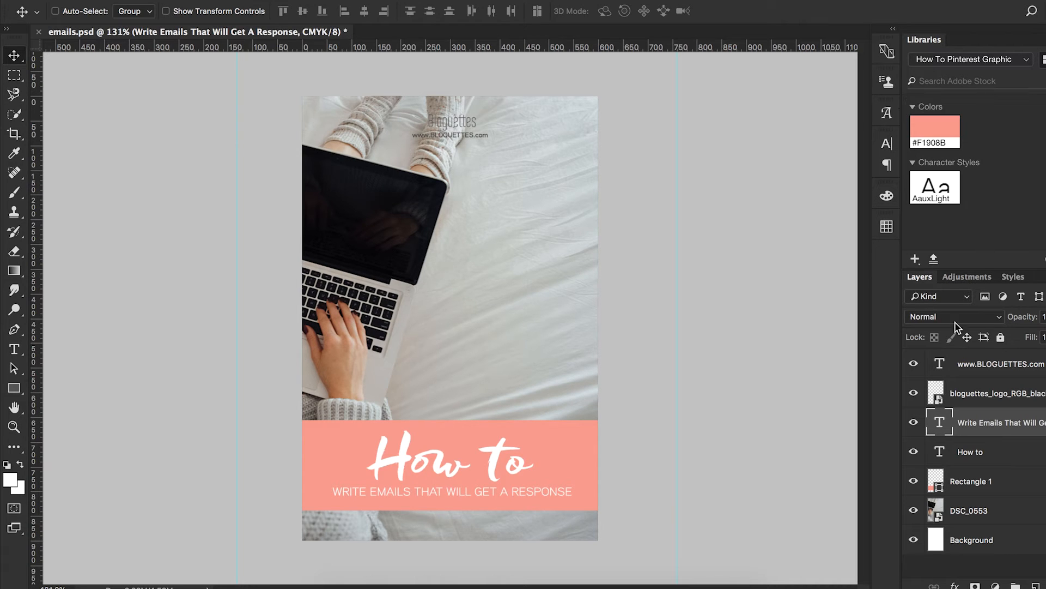
{"action": "left_click", "coordinate": [1043, 368]}
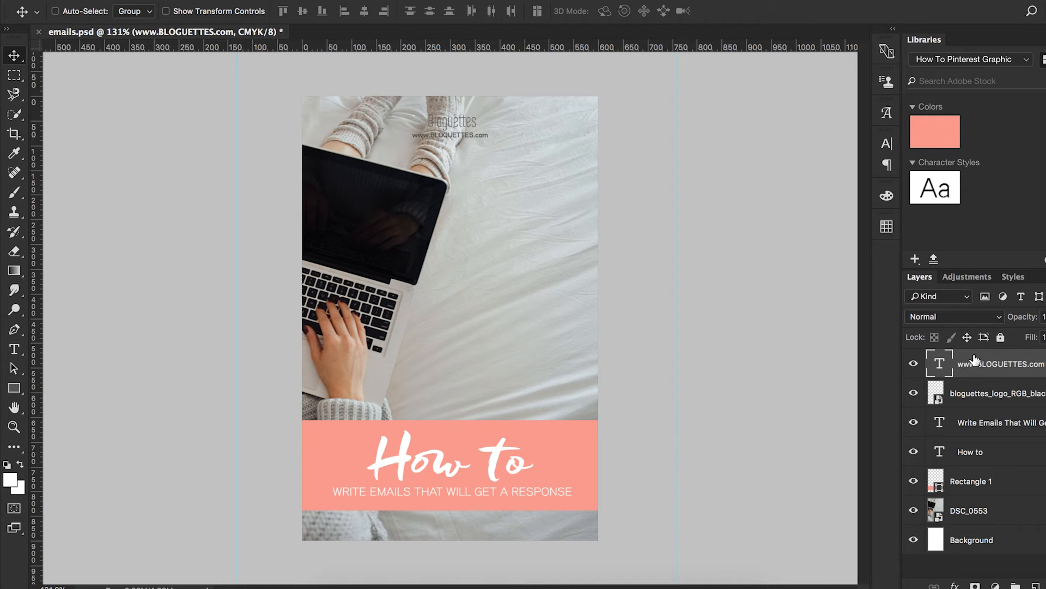
{"action": "left_click_drag", "start_coordinate": [974, 363], "coordinate": [1009, 222]}
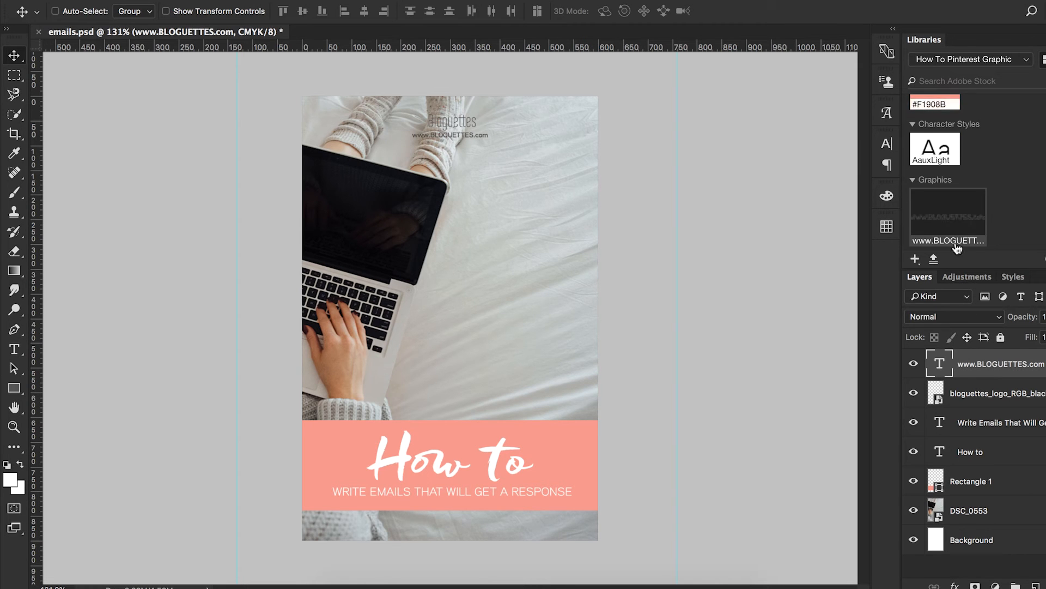
{"action": "left_click", "coordinate": [1007, 390]}
{"action": "left_click_drag", "start_coordinate": [1007, 390], "coordinate": [1014, 214]}
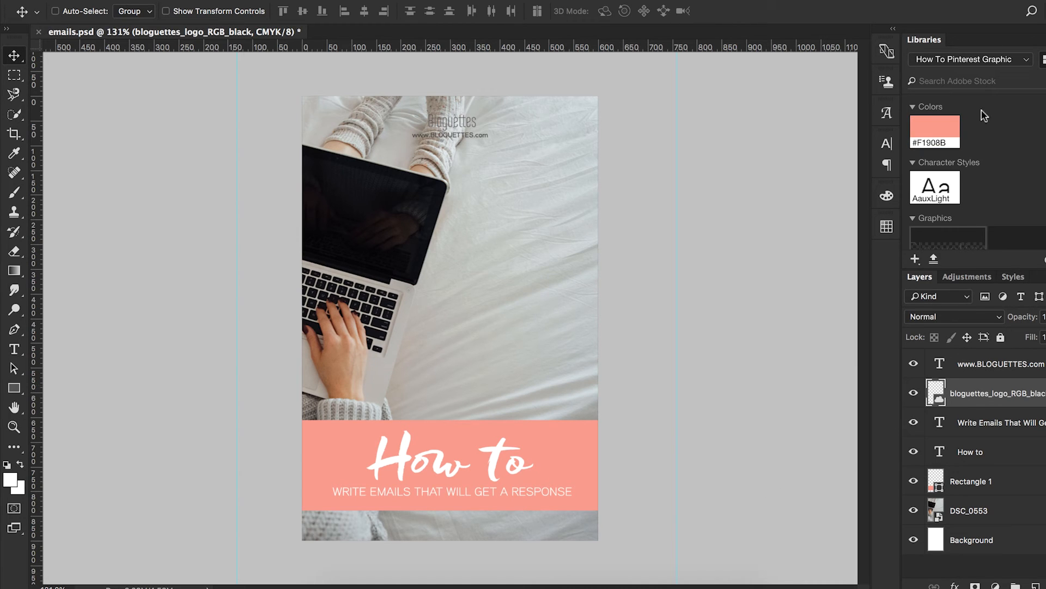
Step: Add the pink foreground color to the library again and start editing the new swatch
{"action": "left_click", "coordinate": [947, 131]}
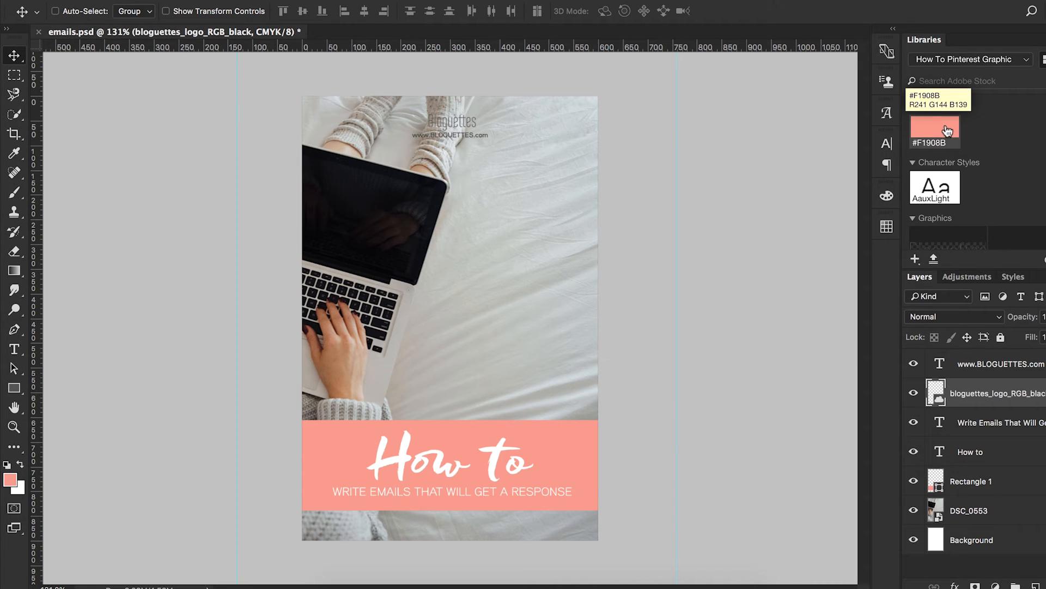
{"action": "left_click", "coordinate": [917, 258]}
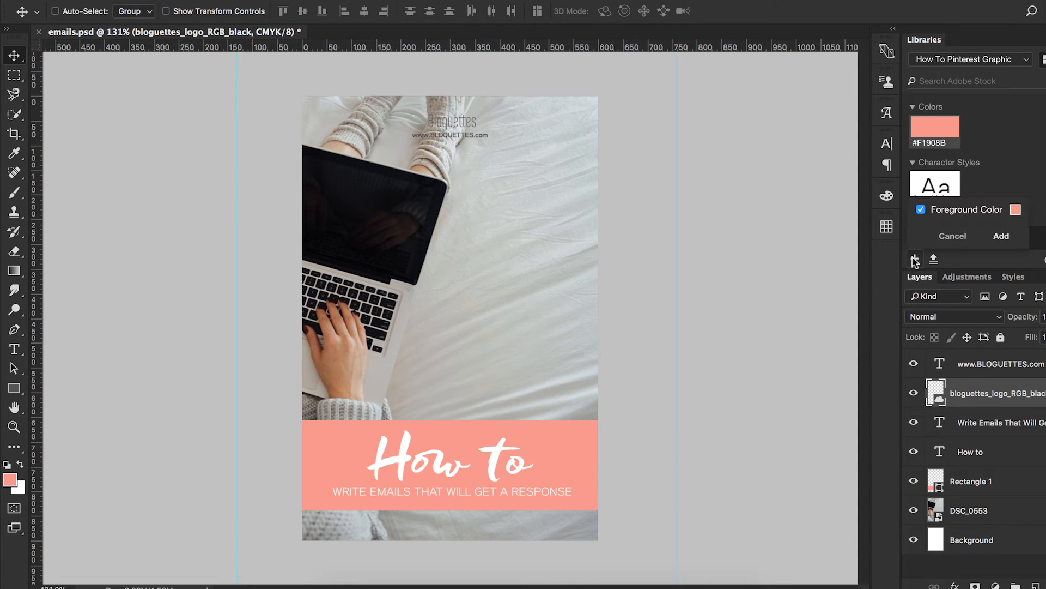
{"action": "left_click", "coordinate": [1001, 237]}
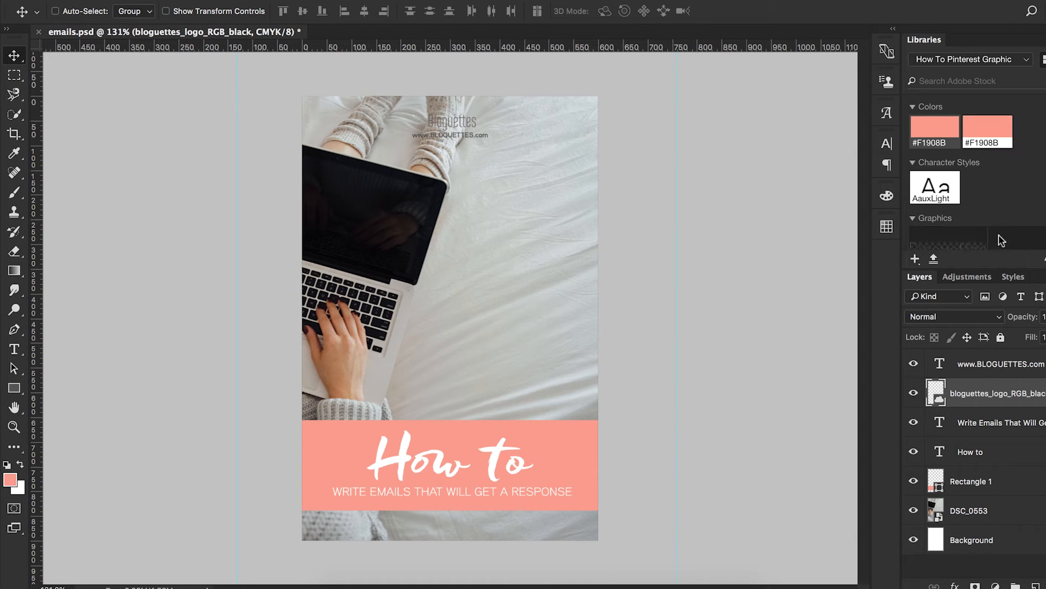
{"action": "double_click", "coordinate": [989, 127]}
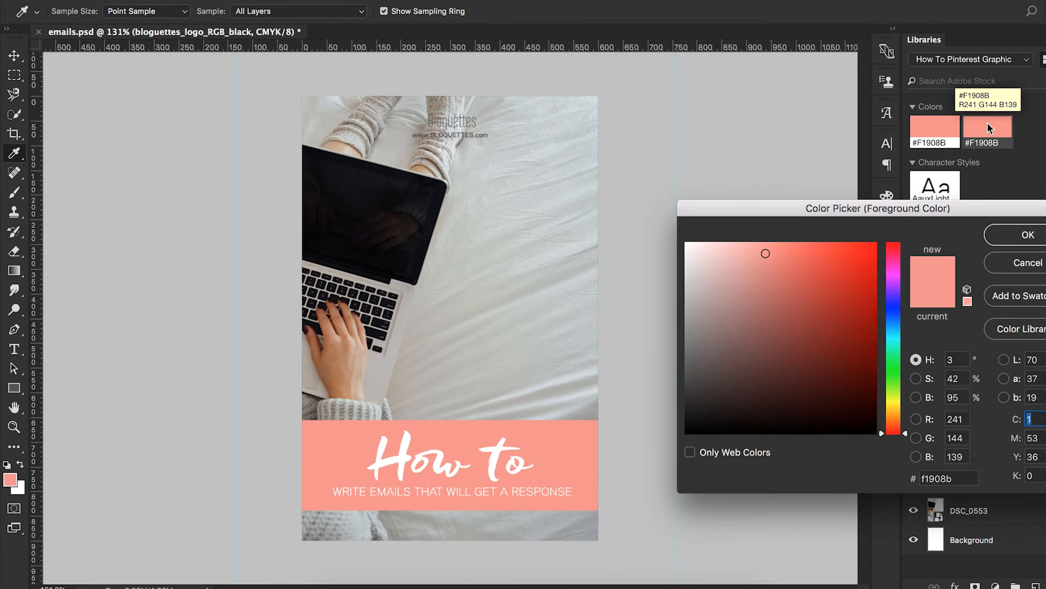
Step: Change the new swatch to the blue shade #559CBA in the Color Picker
{"action": "left_click", "coordinate": [804, 358]}
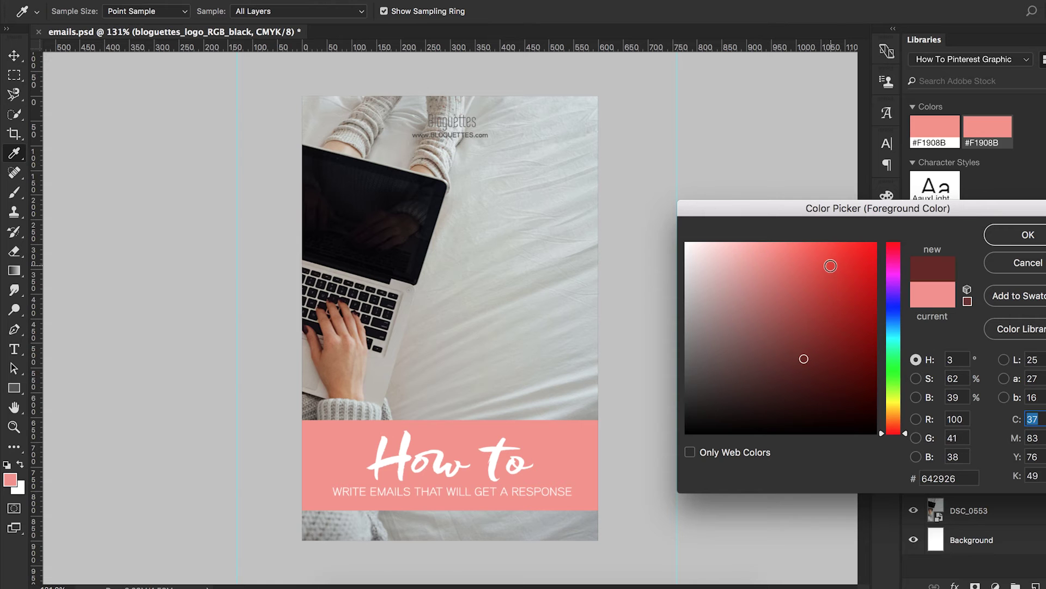
{"action": "left_click", "coordinate": [893, 329]}
{"action": "left_click", "coordinate": [788, 293]}
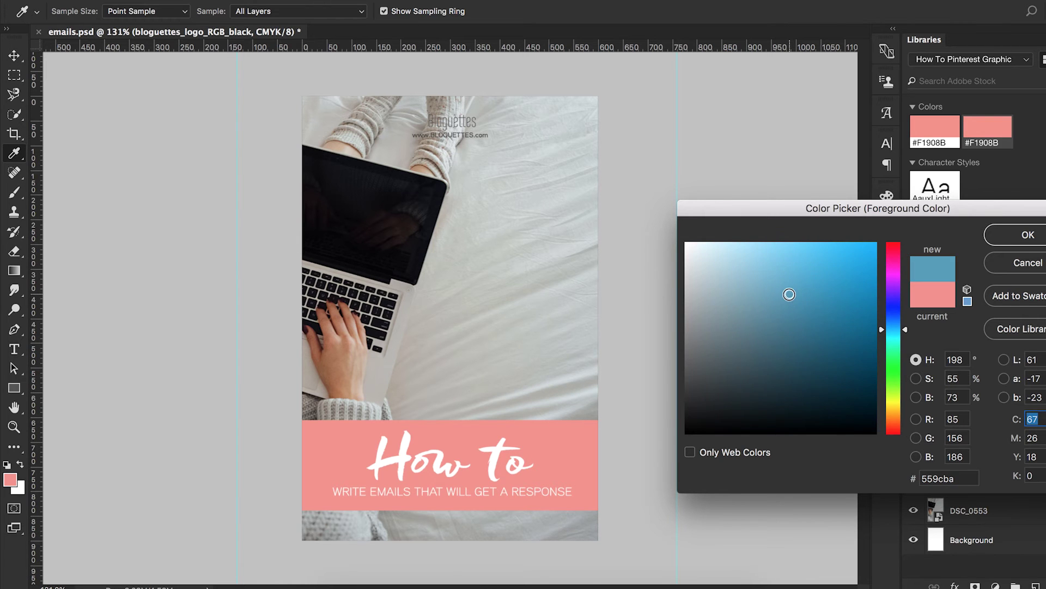
{"action": "left_click", "coordinate": [1028, 236]}
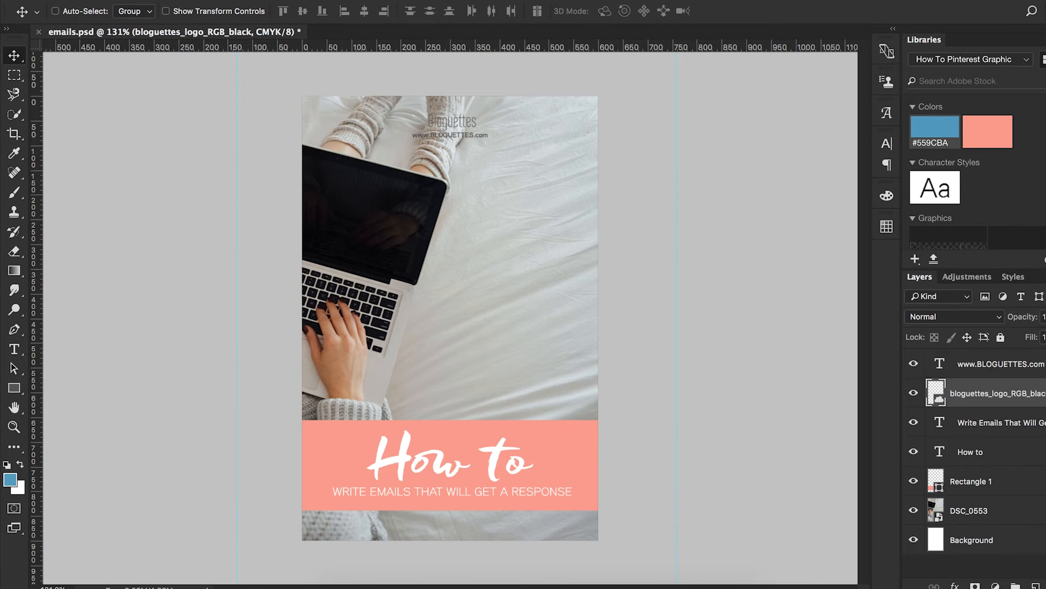
Step: Close emails.psd without saving and reopen it from Recent Files
{"action": "left_click", "coordinate": [38, 31]}
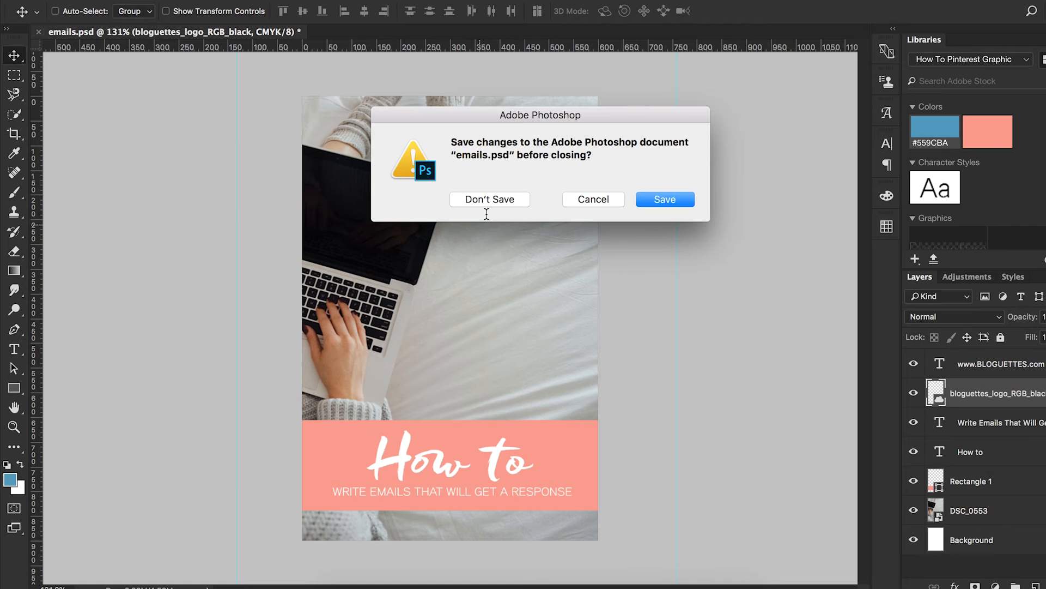
{"action": "left_click", "coordinate": [497, 199]}
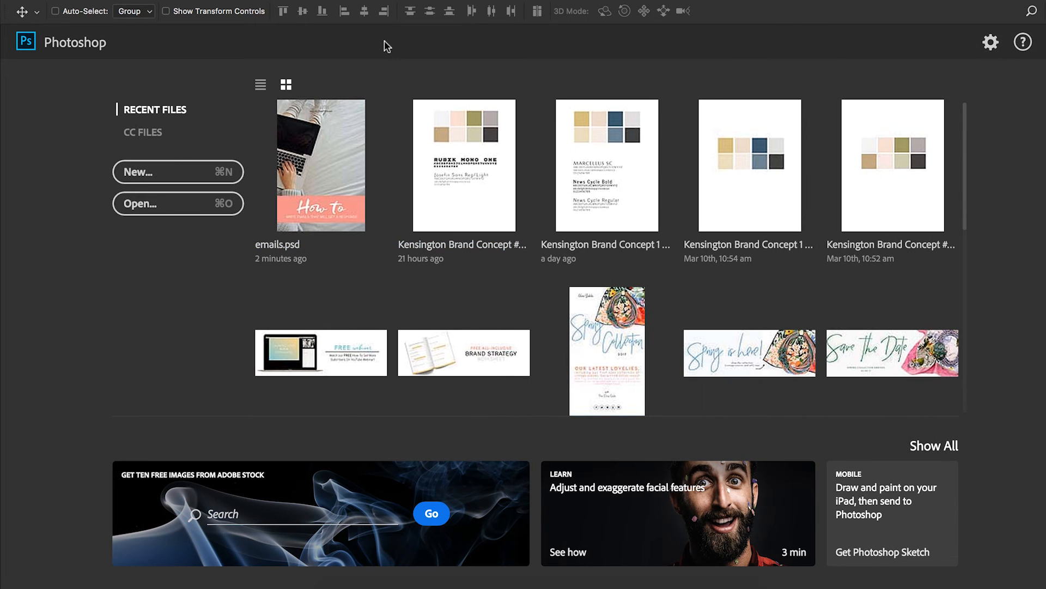
{"action": "left_click", "coordinate": [328, 153]}
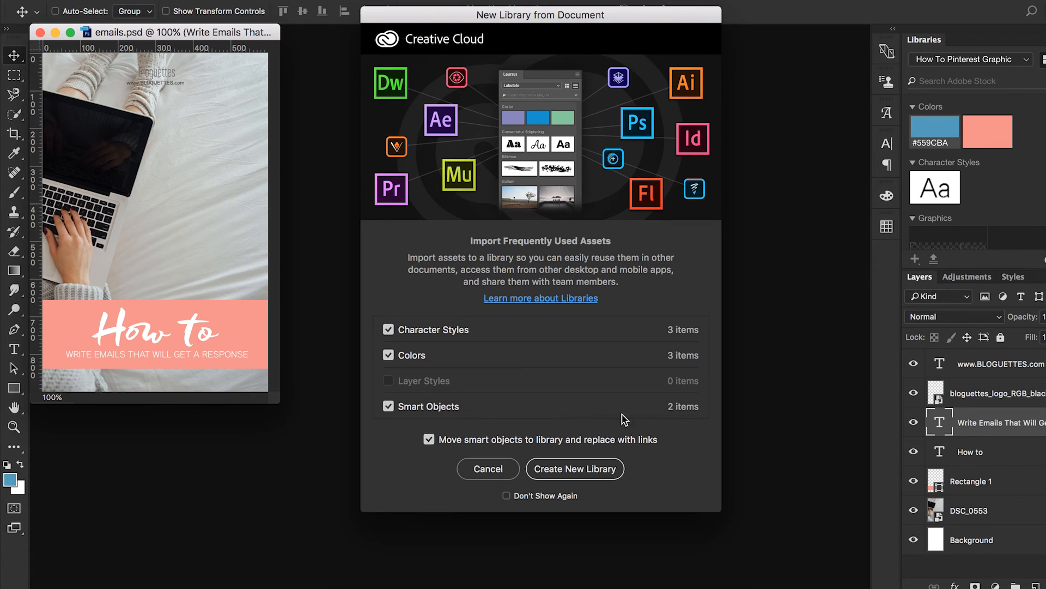
Step: Create the emails library from the document's colors, character styles and graphics
{"action": "left_click", "coordinate": [575, 473]}
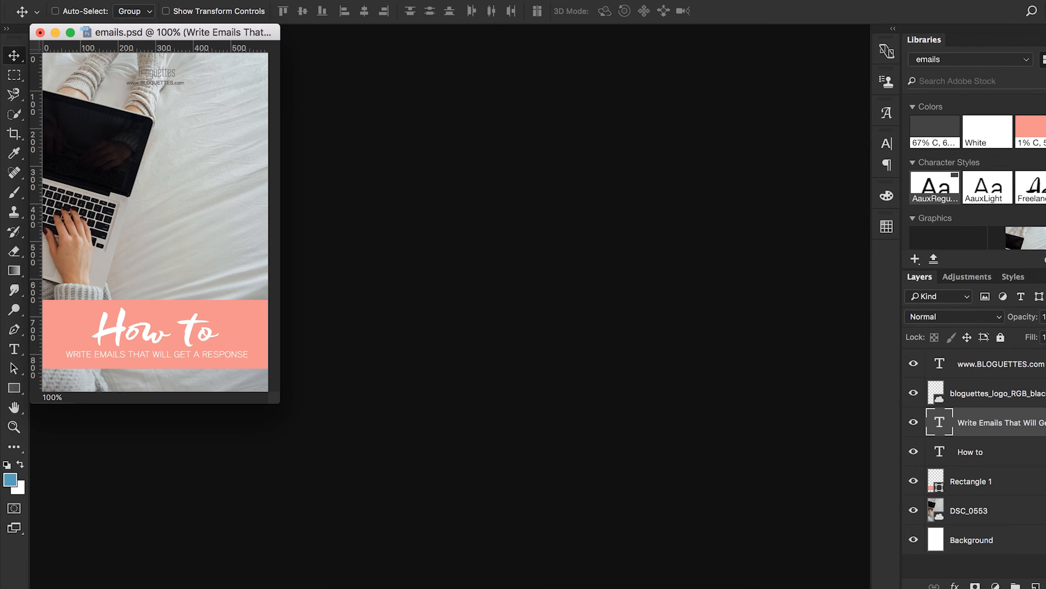
{"action": "scroll", "coordinate": [1042, 126], "scroll_direction": "down", "scroll_amount": 1}
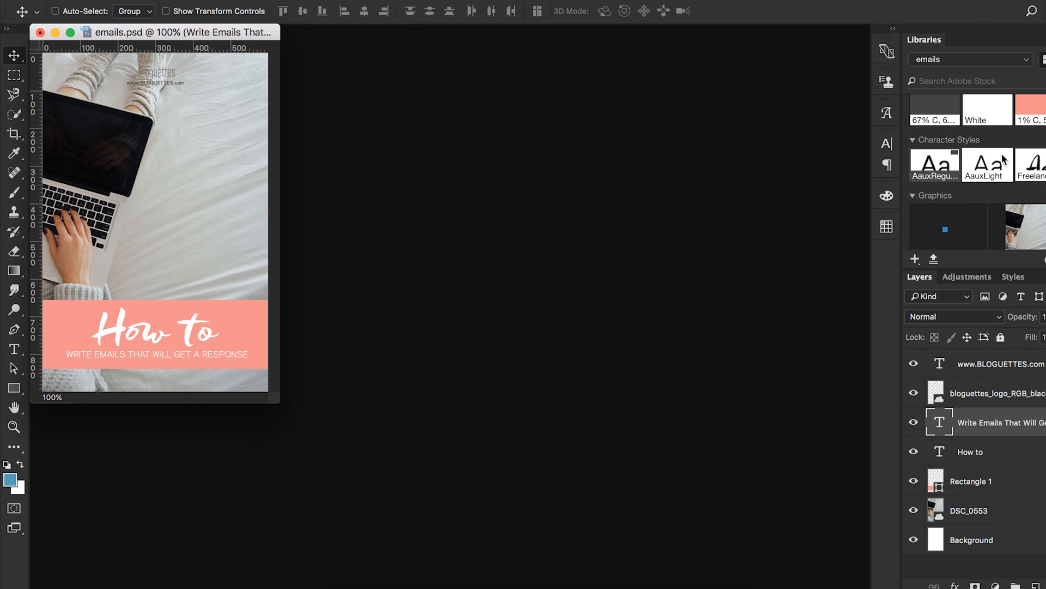
{"action": "scroll", "coordinate": [1004, 163], "scroll_direction": "down", "scroll_amount": 1}
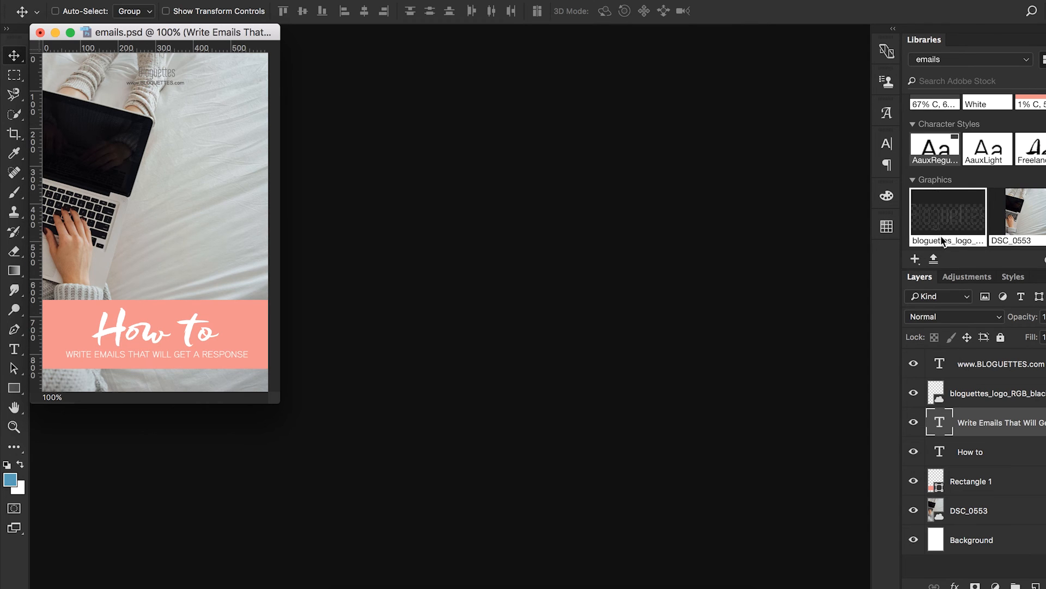
{"action": "scroll", "coordinate": [941, 237], "scroll_direction": "up", "scroll_amount": 1}
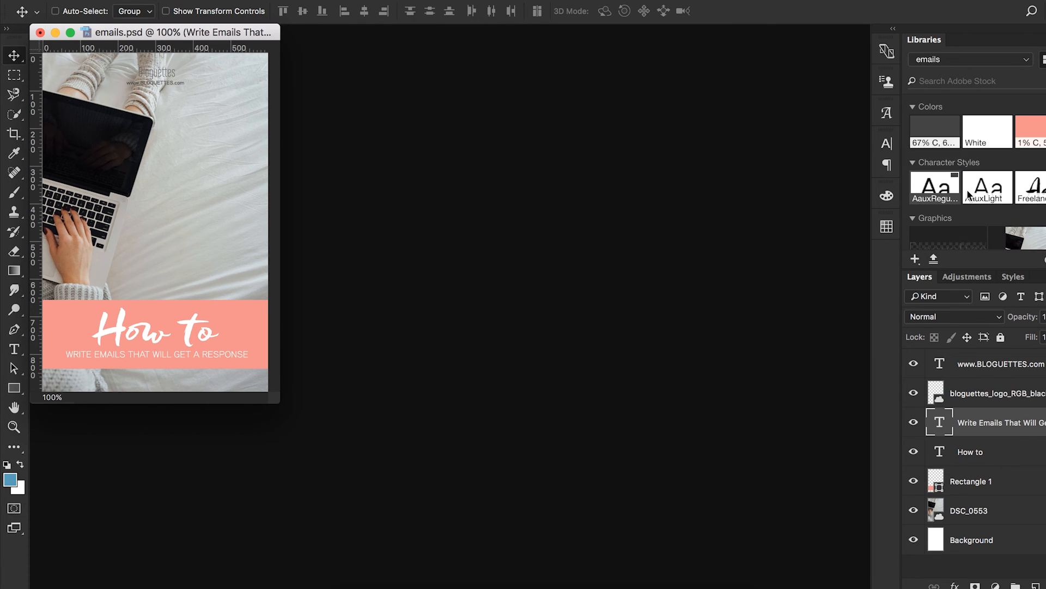
{"action": "scroll", "coordinate": [981, 197], "scroll_direction": "down", "scroll_amount": 1}
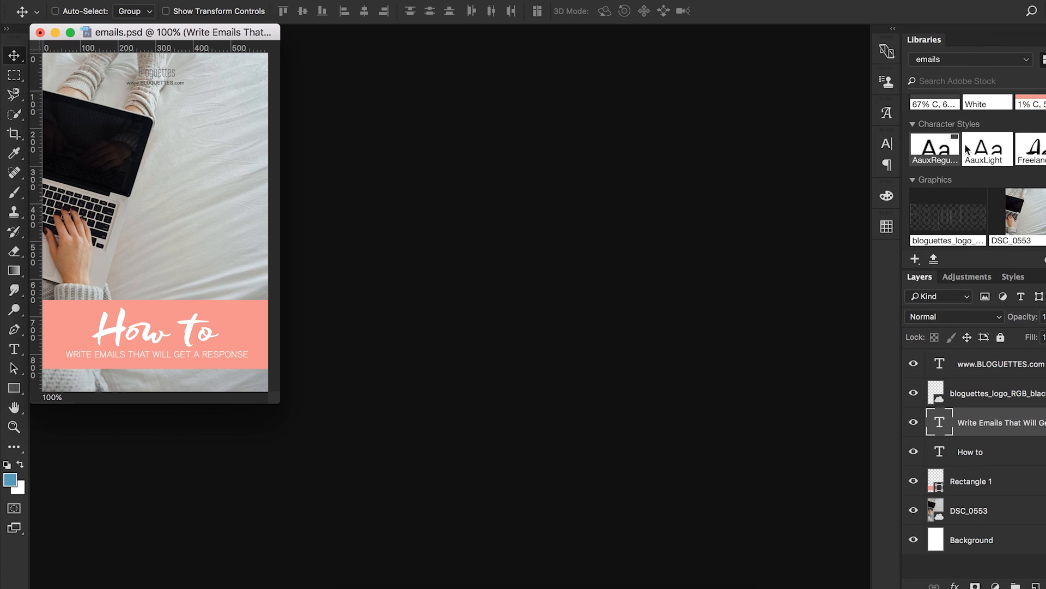
{"action": "scroll", "coordinate": [967, 149], "scroll_direction": "up", "scroll_amount": 1}
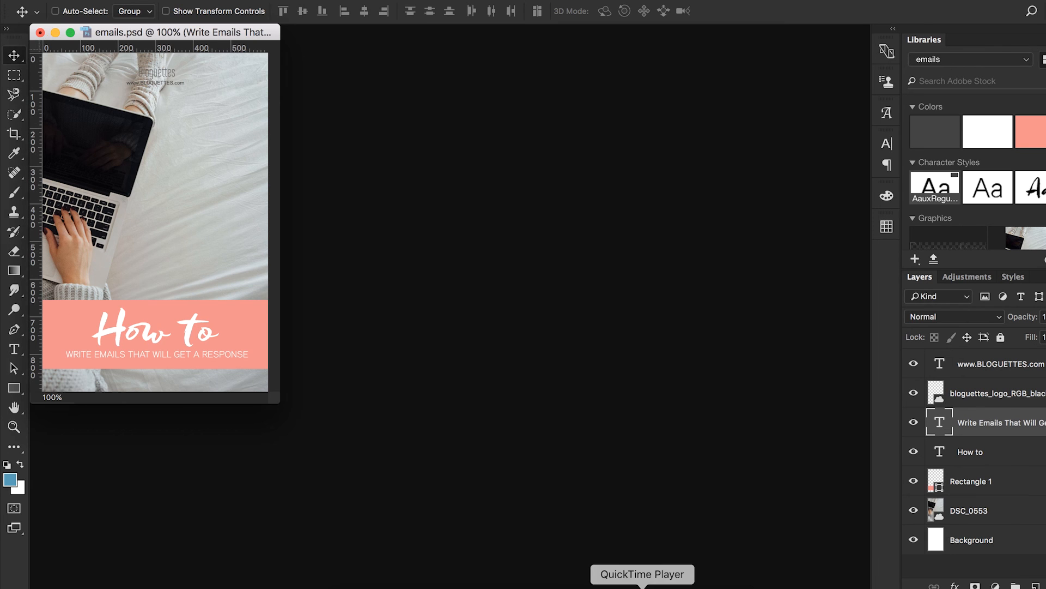
Step: Close the emails.psd window so the save-changes prompt appears
{"action": "left_click", "coordinate": [40, 33]}
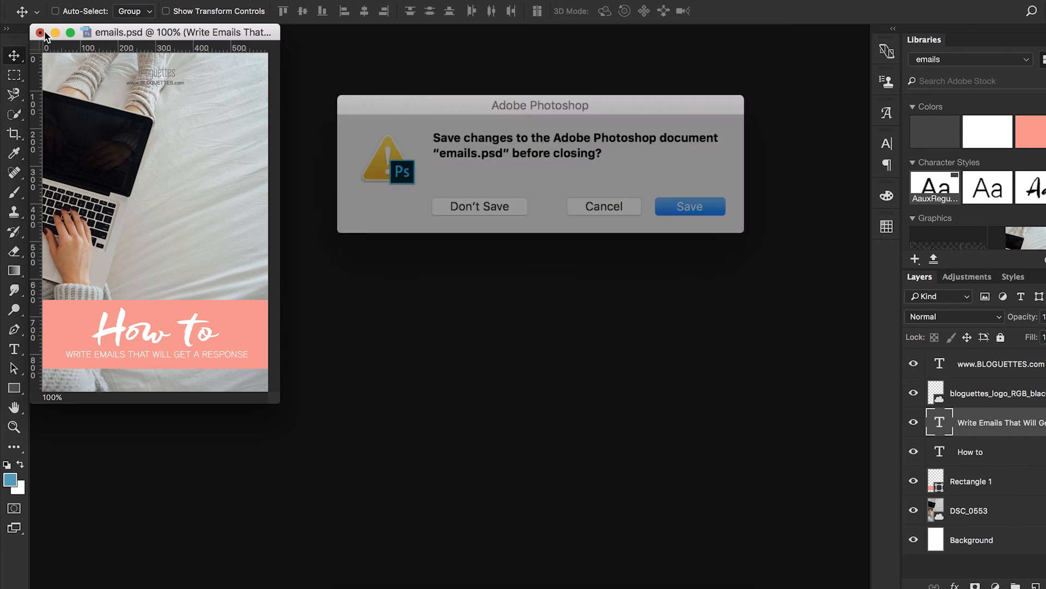